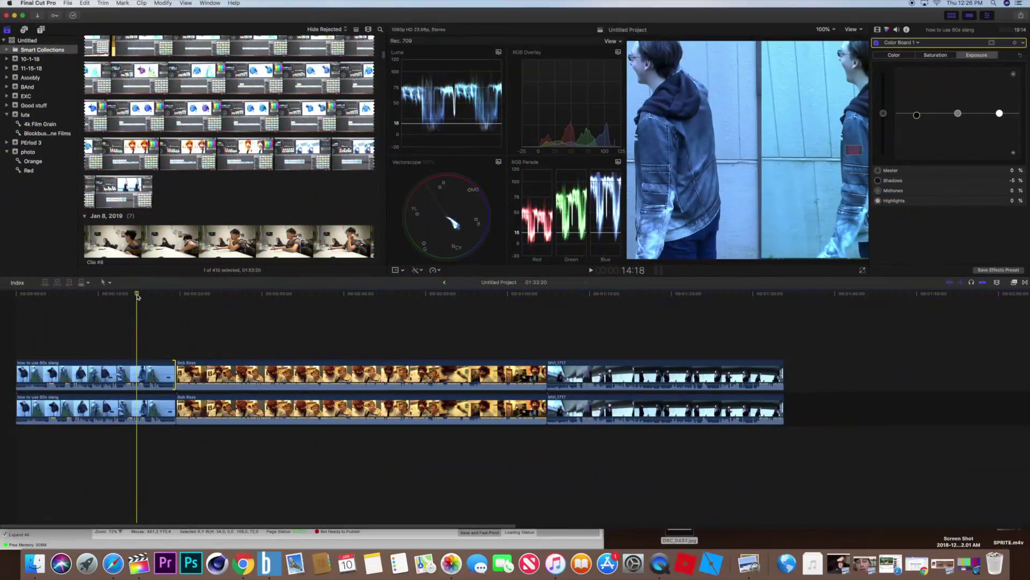
# Step: Scrub through the timeline clips and switch to the Color & Effects workspace
pyautogui.moveTo(138, 295); pyautogui.dragTo(118, 340)
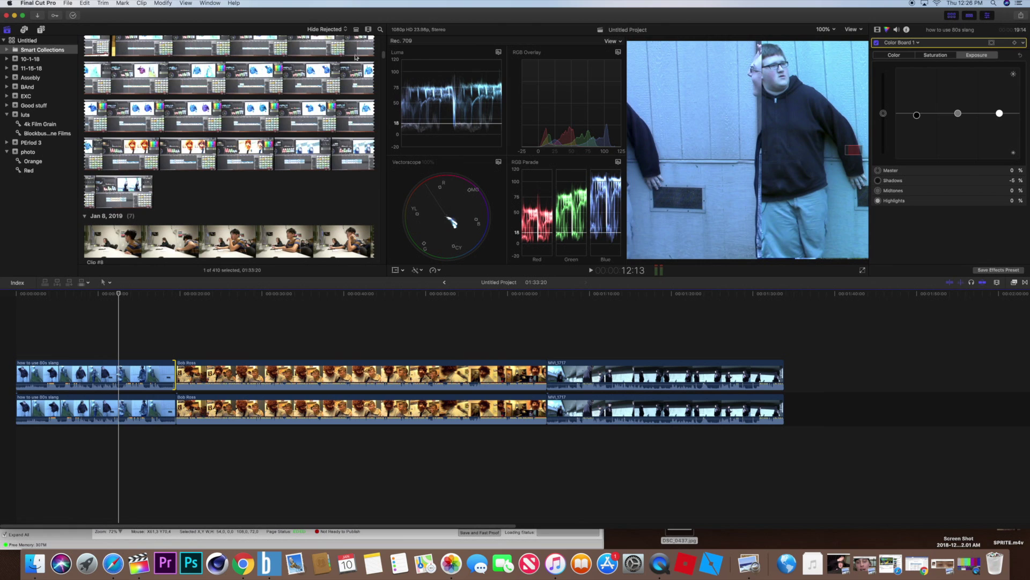
pyautogui.click(208, 3)
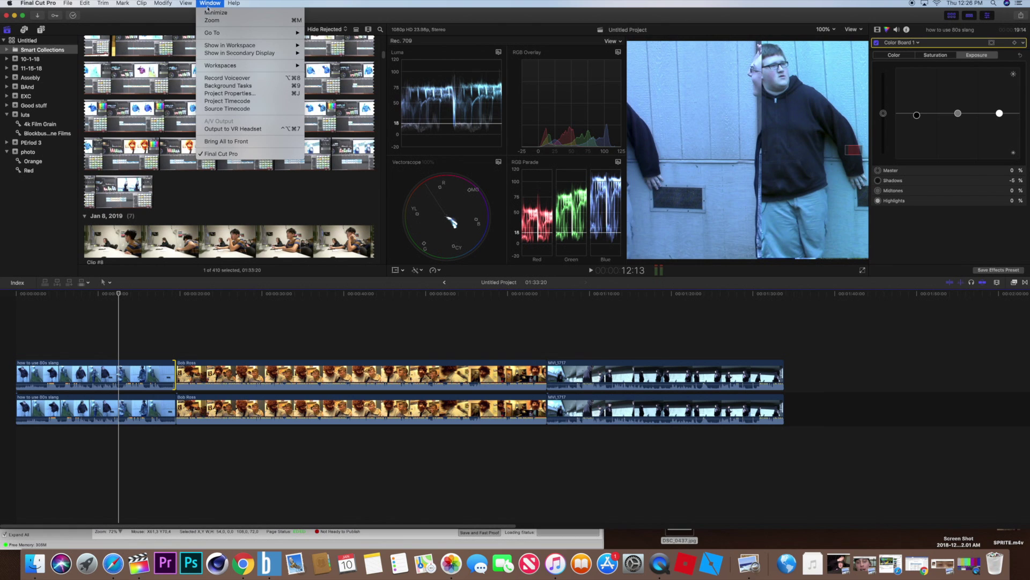
pyautogui.moveTo(257, 66)
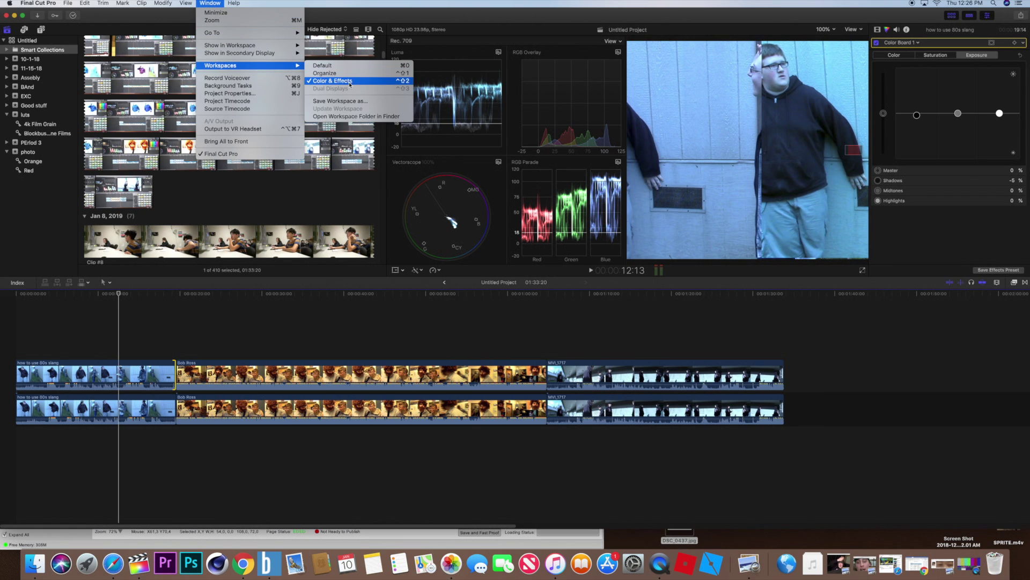
pyautogui.click(333, 81)
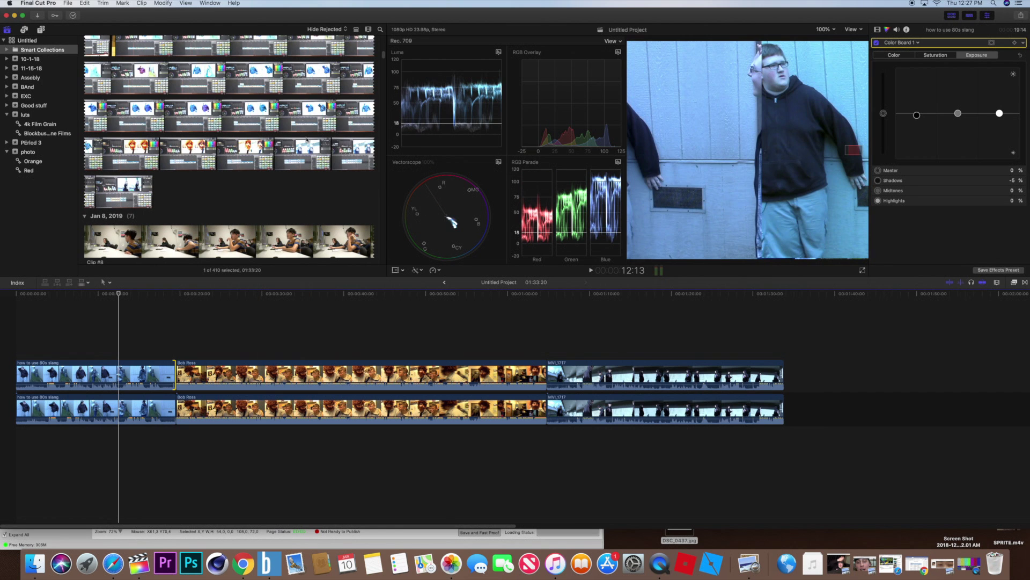
# Step: Preview a library clip, then show the Effects browser with Color Board, 50s TV and Aged Film
pyautogui.click(217, 158)
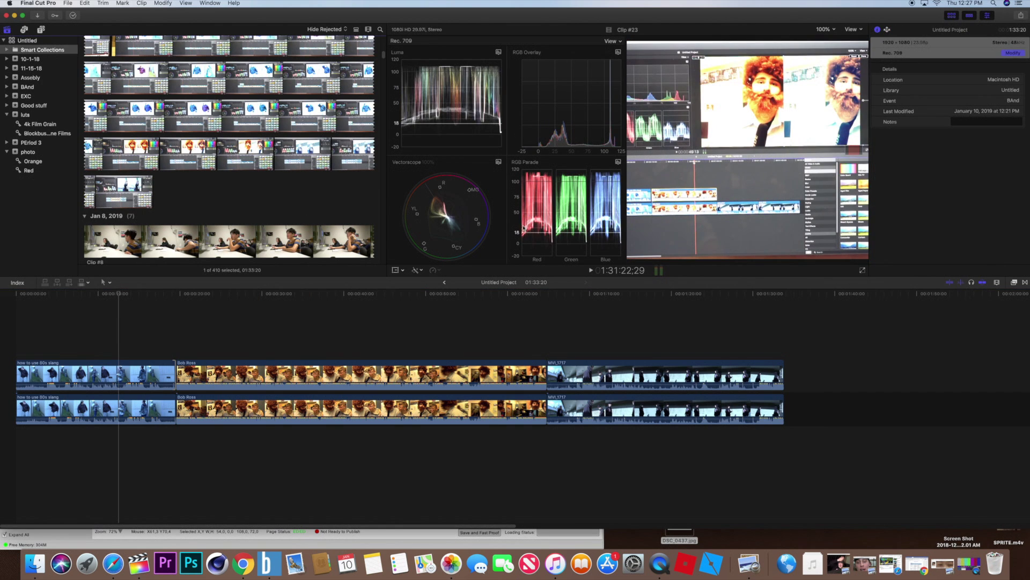
pyautogui.click(203, 325)
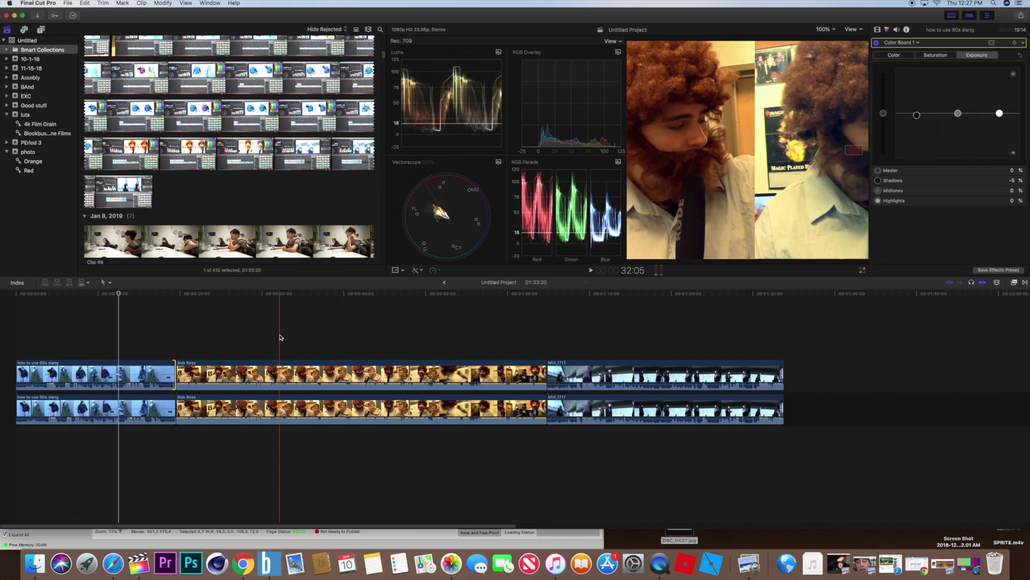
pyautogui.click(1014, 282)
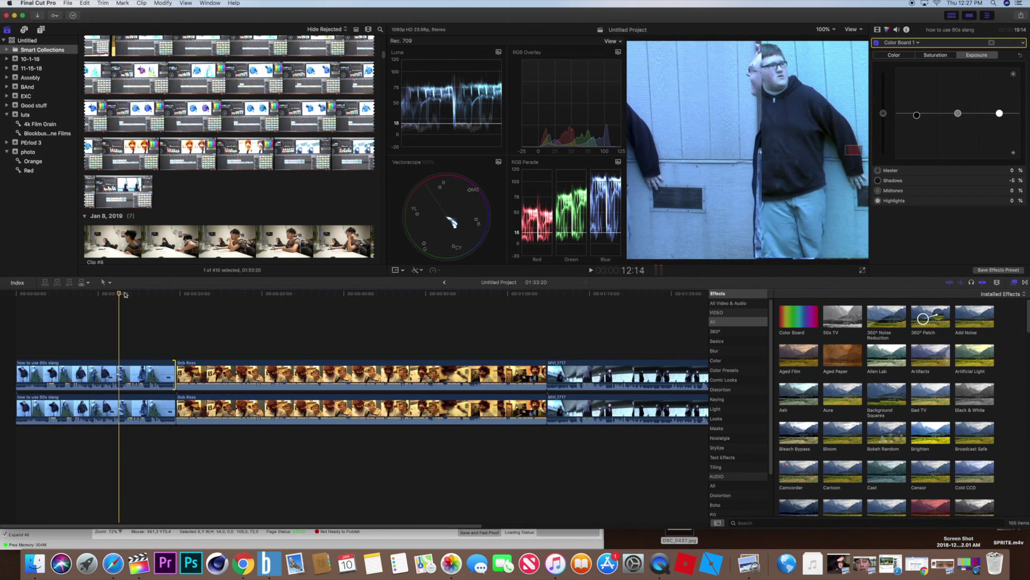
# Step: Scrub the playhead to review MVI_1717, then select the blue-tinted 'how to use 80s slang' clip
pyautogui.click(273, 300)
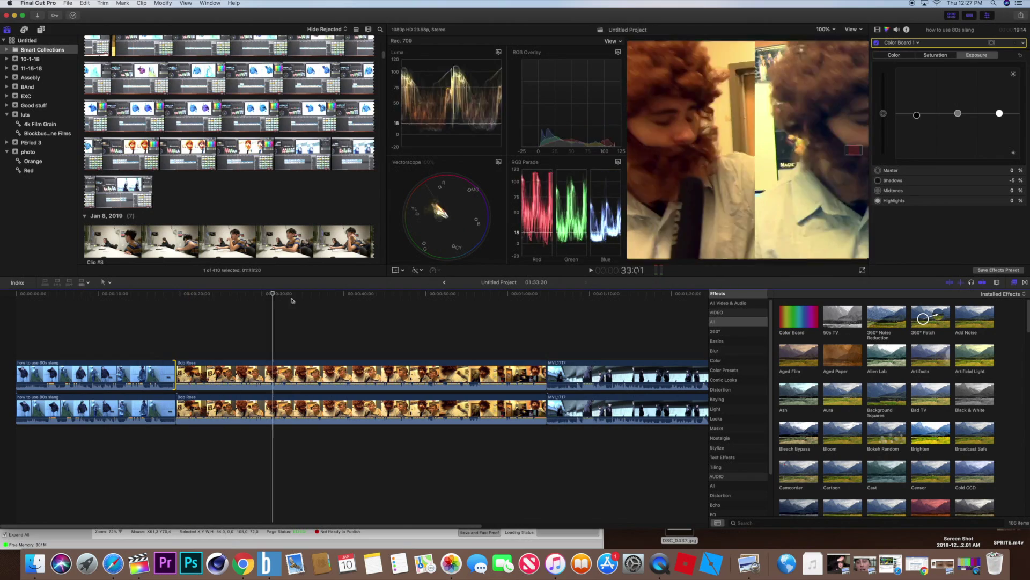
pyautogui.moveTo(292, 300); pyautogui.dragTo(105, 295)
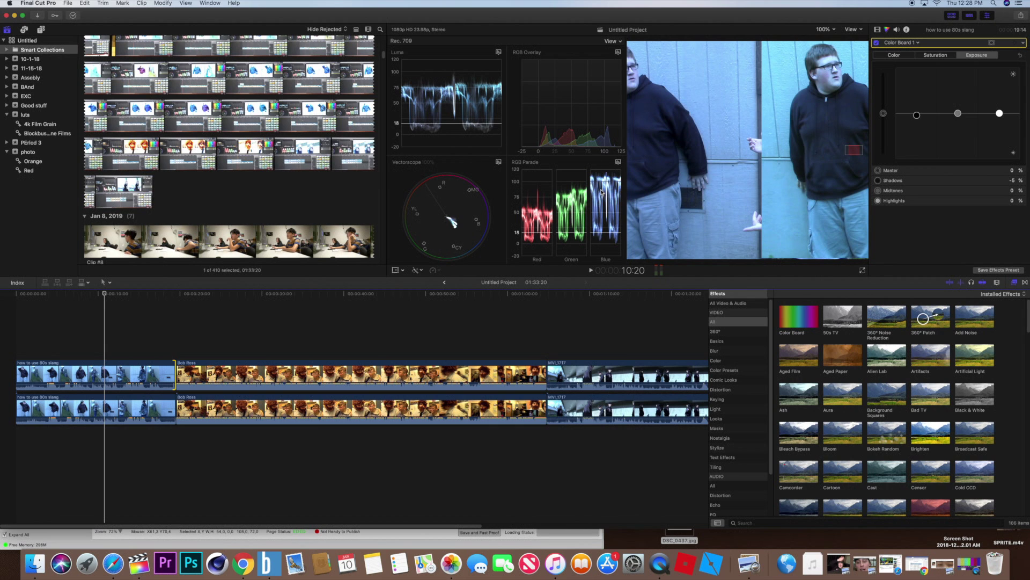
pyautogui.click(105, 376)
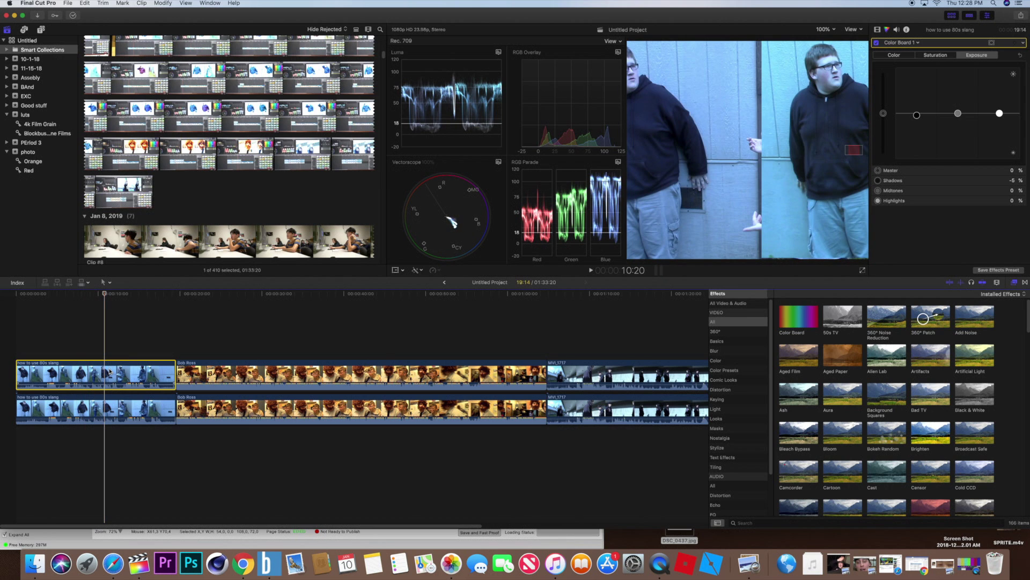
# Step: In the Color Board's Color tab, shift Highlights toward yellow-green, then select the lower clip copy
pyautogui.click(891, 31)
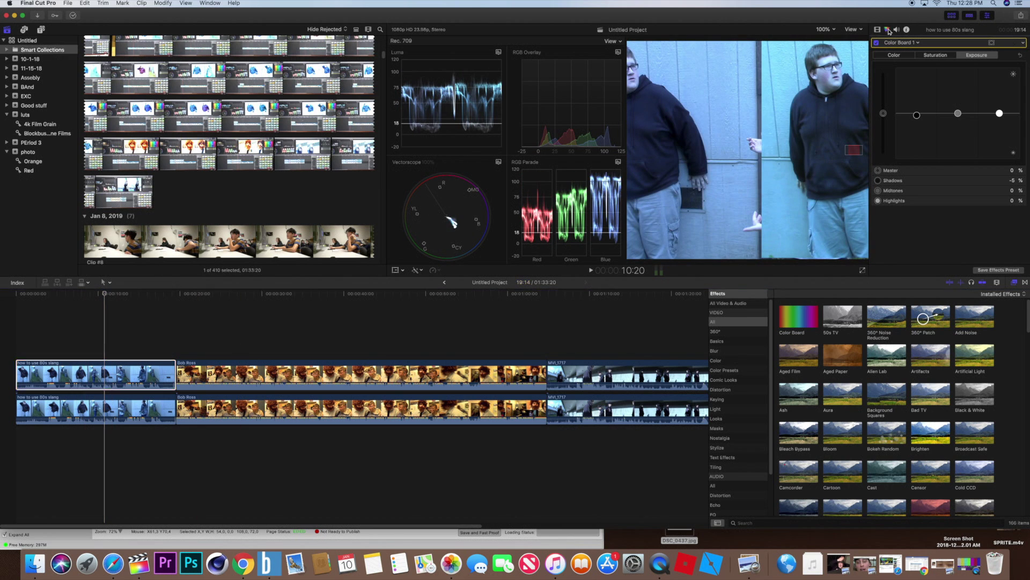
pyautogui.click(894, 56)
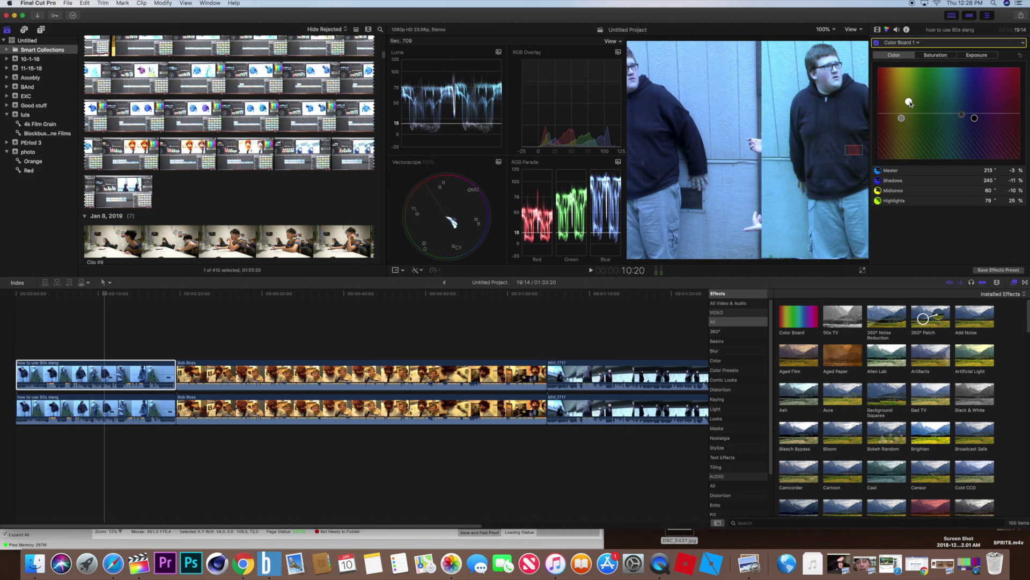
pyautogui.moveTo(909, 102)
pyautogui.mouseDown()
pyautogui.moveTo(891, 84)
pyautogui.moveTo(890, 101)
pyautogui.moveTo(922, 100)
pyautogui.moveTo(897, 87)
pyautogui.mouseUp()
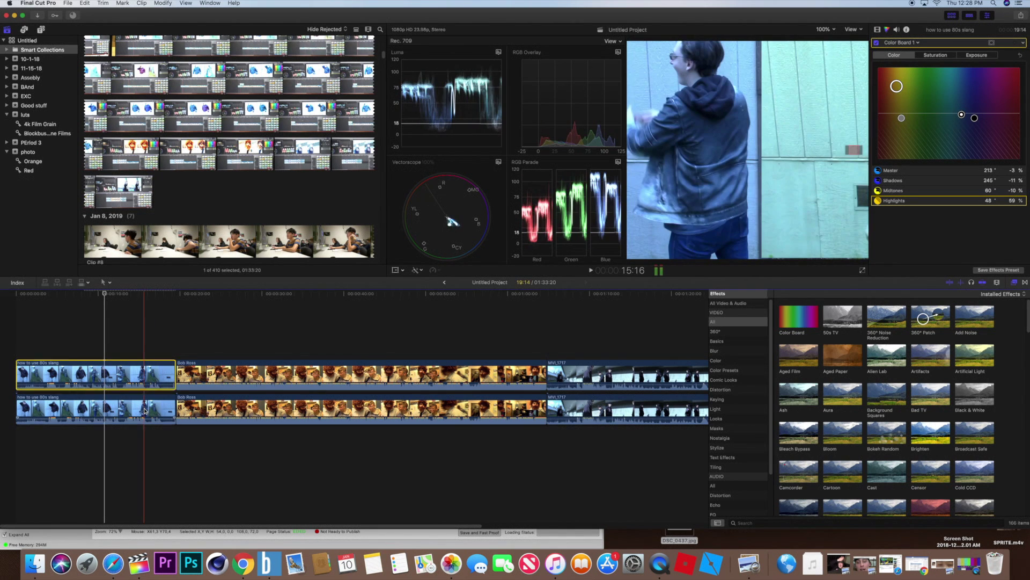
pyautogui.click(171, 409)
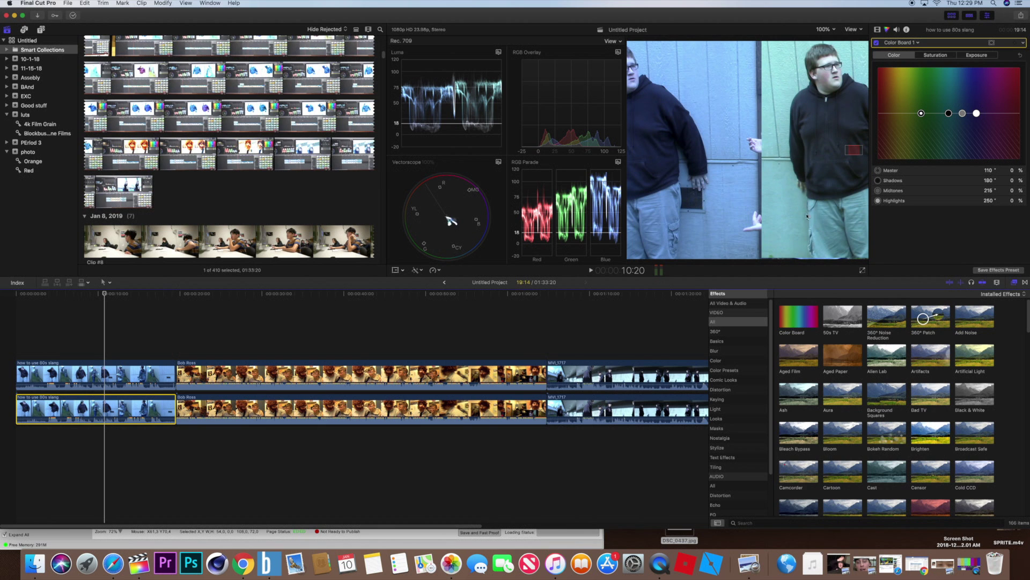
# Step: Preview the orange Bob Ross footage, select its upper clip, and shift the Master colour puck
pyautogui.click(257, 294)
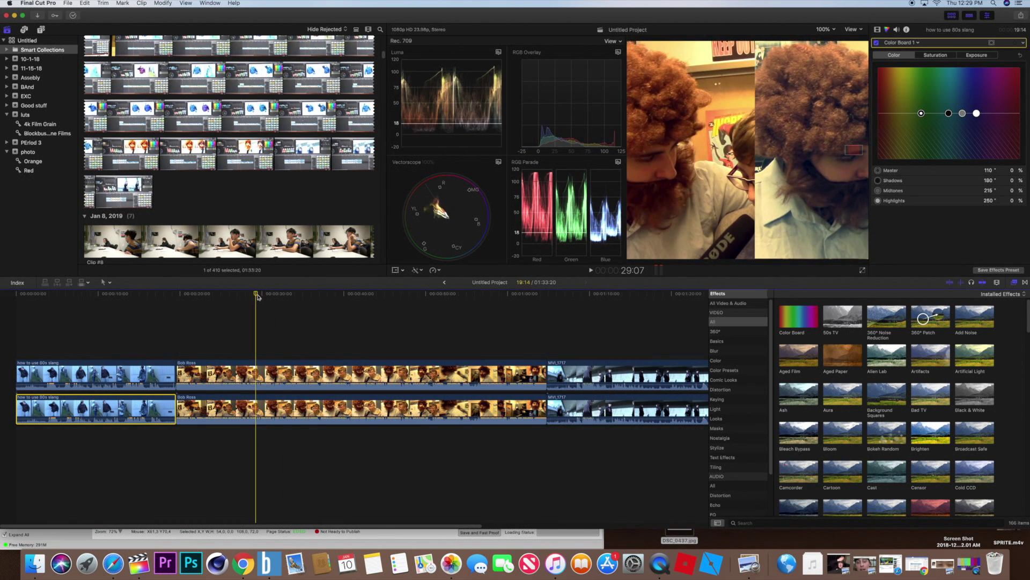
pyautogui.moveTo(258, 296); pyautogui.dragTo(309, 294)
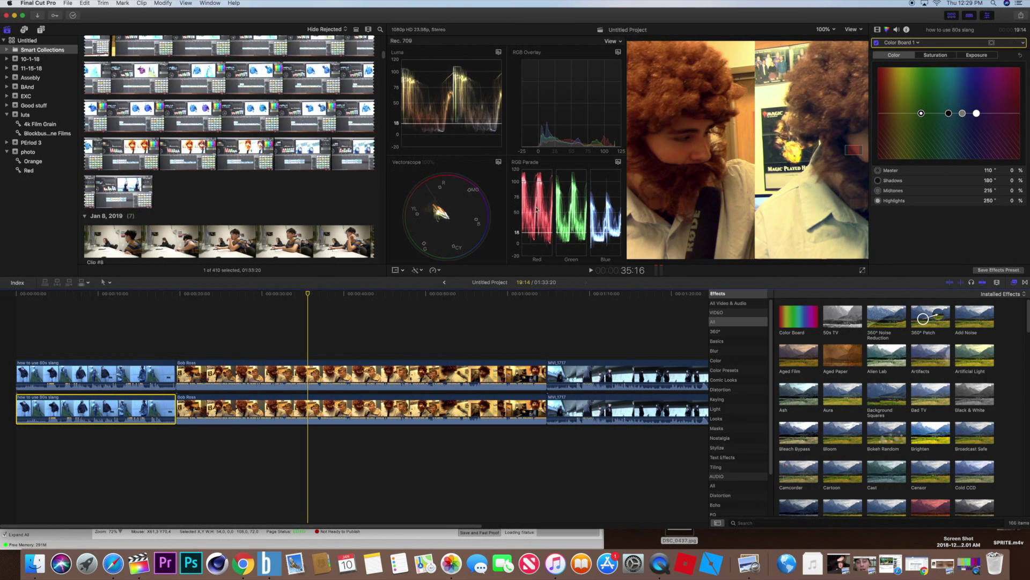
pyautogui.click(429, 375)
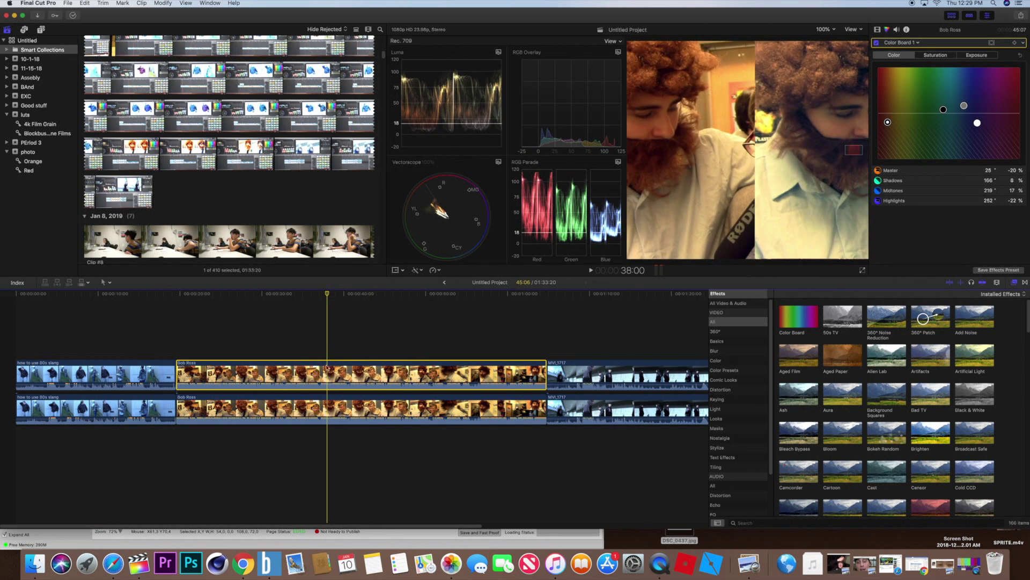
pyautogui.click(328, 408)
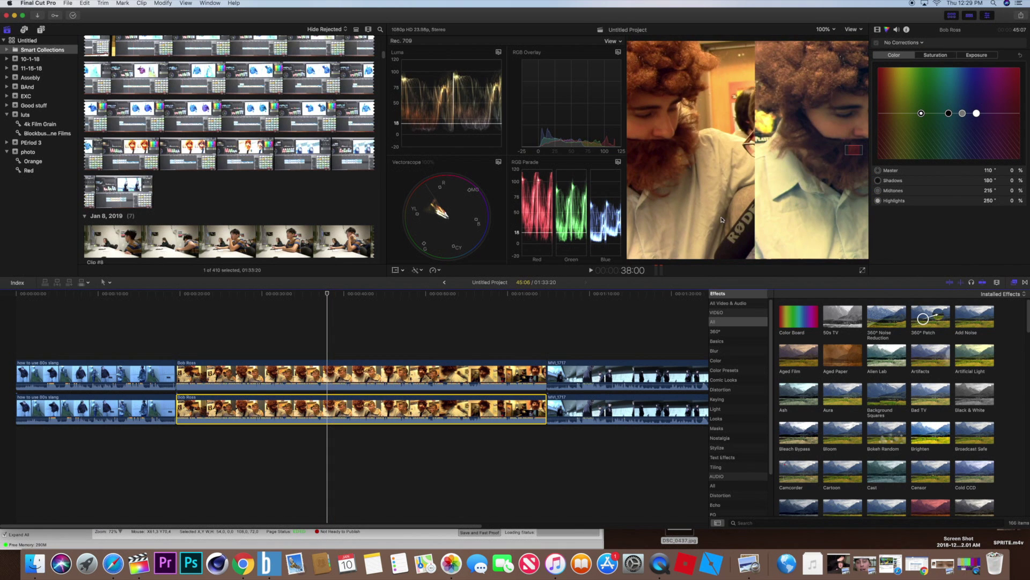
pyautogui.click(354, 375)
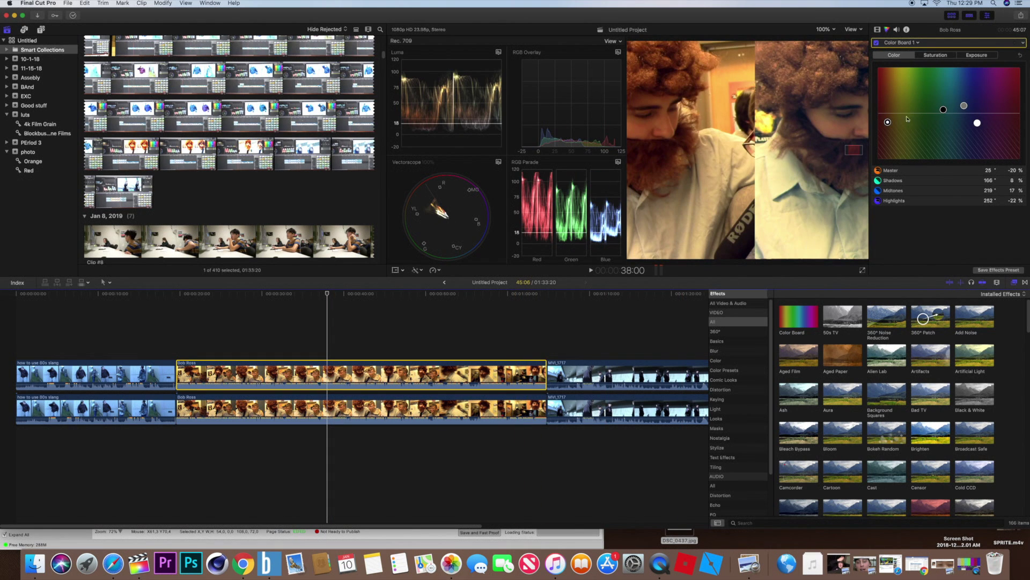
pyautogui.moveTo(888, 123); pyautogui.dragTo(963, 106)
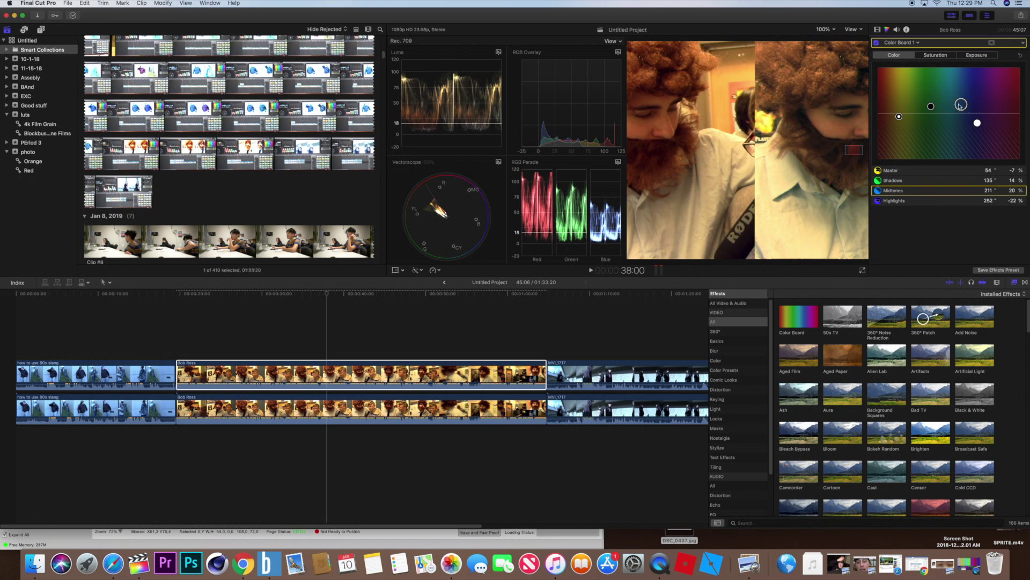
# Step: Desaturate the shadows, then readjust Master colour to reach master −13%, highlights −22%
pyautogui.click(936, 55)
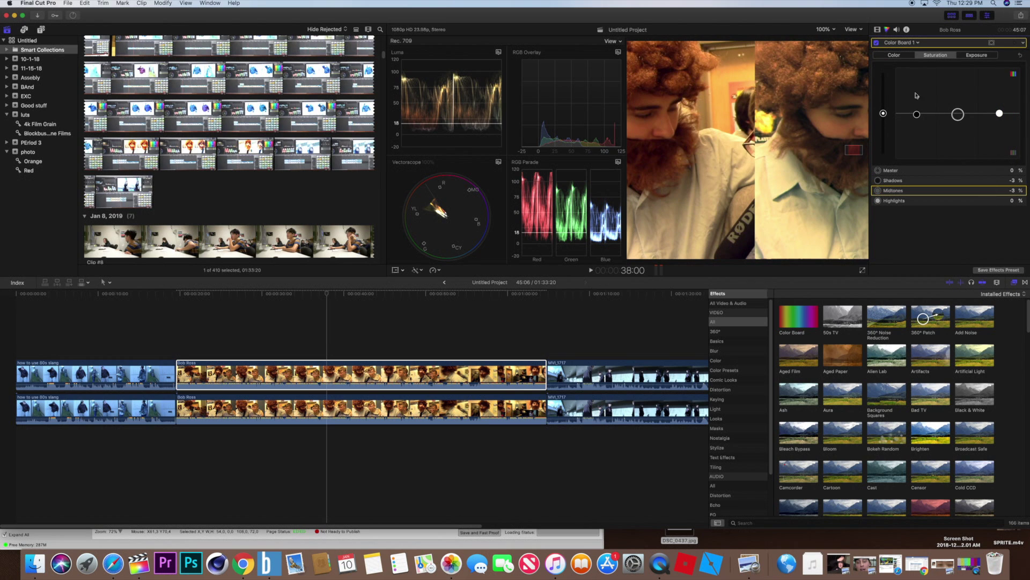
pyautogui.moveTo(916, 114)
pyautogui.mouseDown()
pyautogui.moveTo(917, 132)
pyautogui.moveTo(922, 109)
pyautogui.mouseUp()
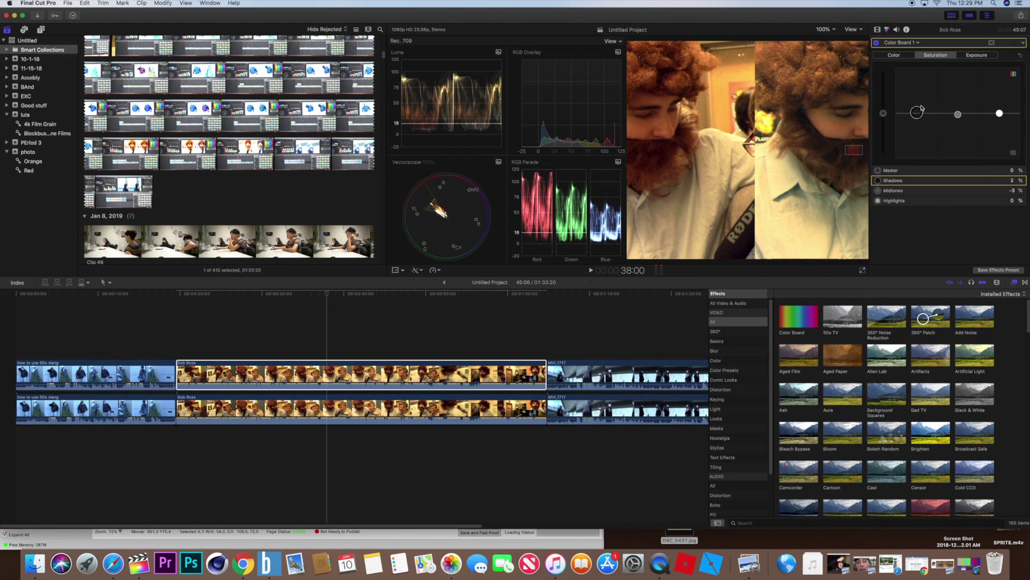
pyautogui.click(904, 56)
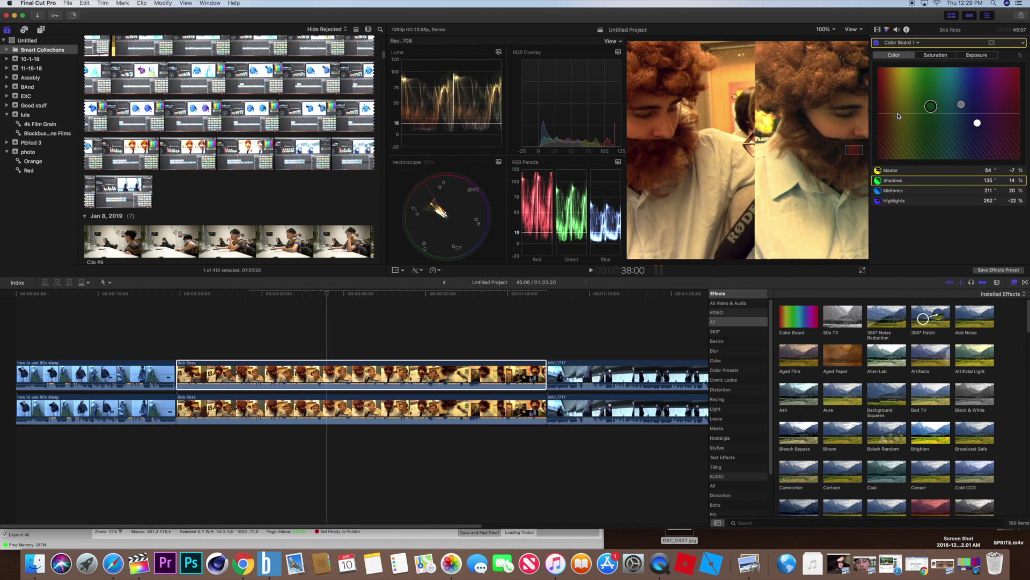
pyautogui.moveTo(900, 116); pyautogui.dragTo(963, 104)
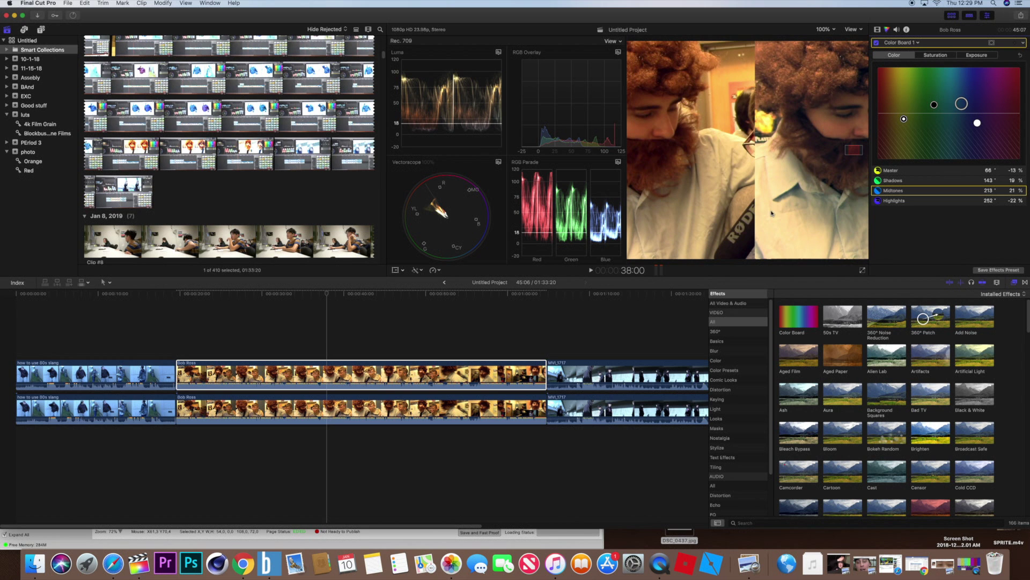
pyautogui.click(383, 357)
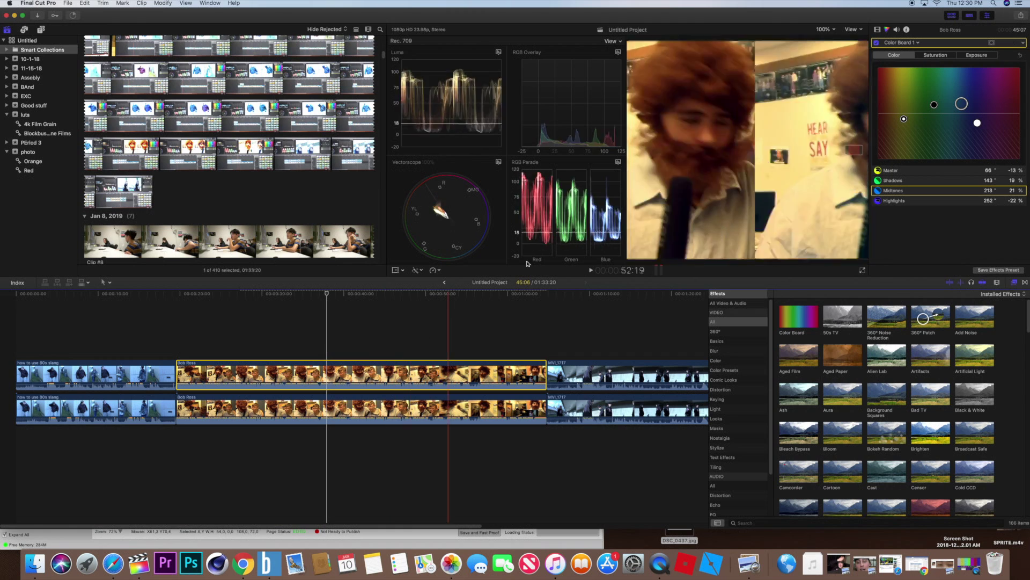
# Step: Set Bob Ross exposure to shadows −11%, midtones 9% and highlights 5%
pyautogui.click(972, 54)
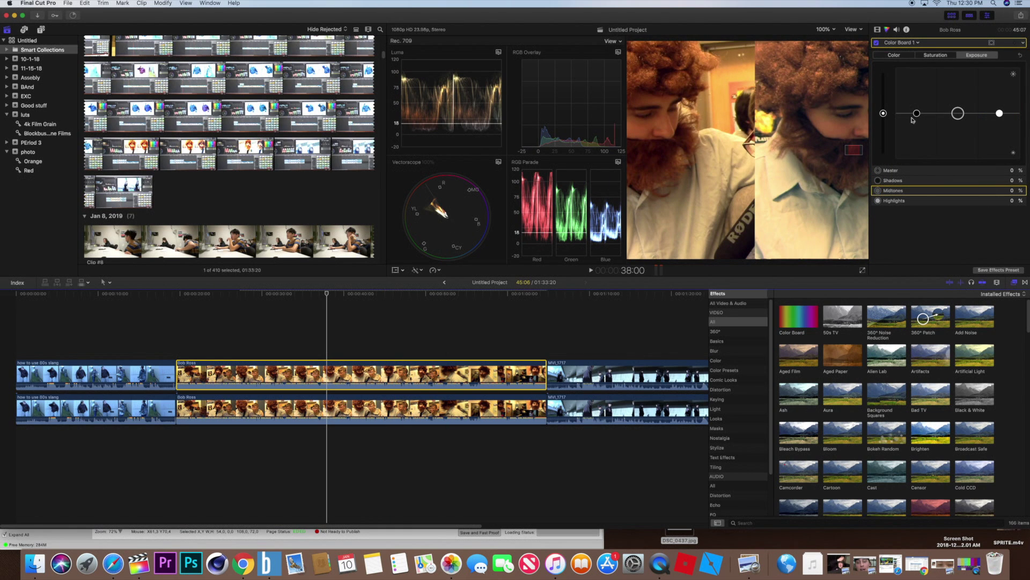
pyautogui.click(1000, 112)
pyautogui.moveTo(999, 113); pyautogui.dragTo(919, 119)
pyautogui.click(917, 112)
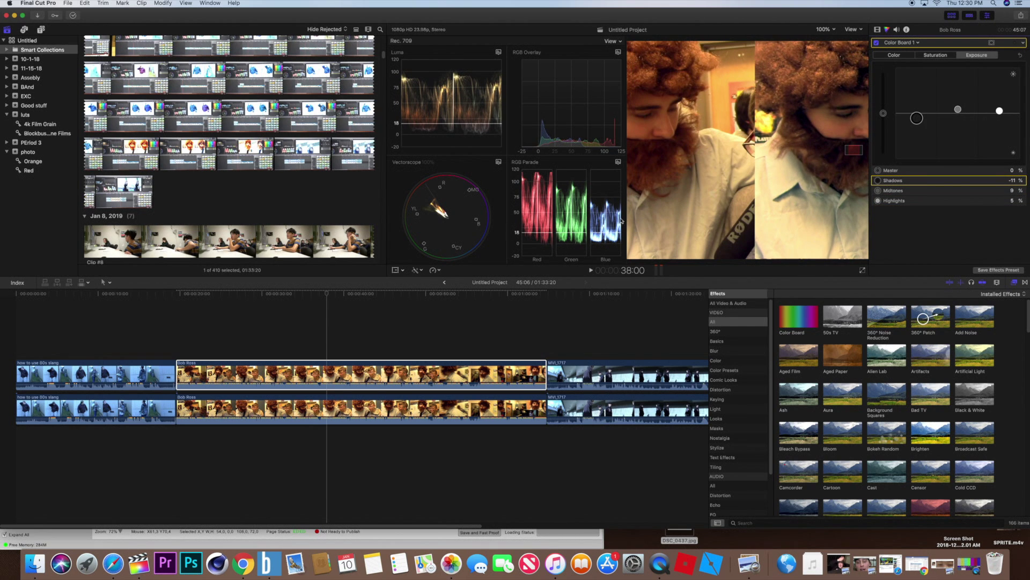
# Step: Review the corrected Bob Ross footage, then select the overexposed MVI_1717 clip
pyautogui.moveTo(326, 293); pyautogui.dragTo(358, 300)
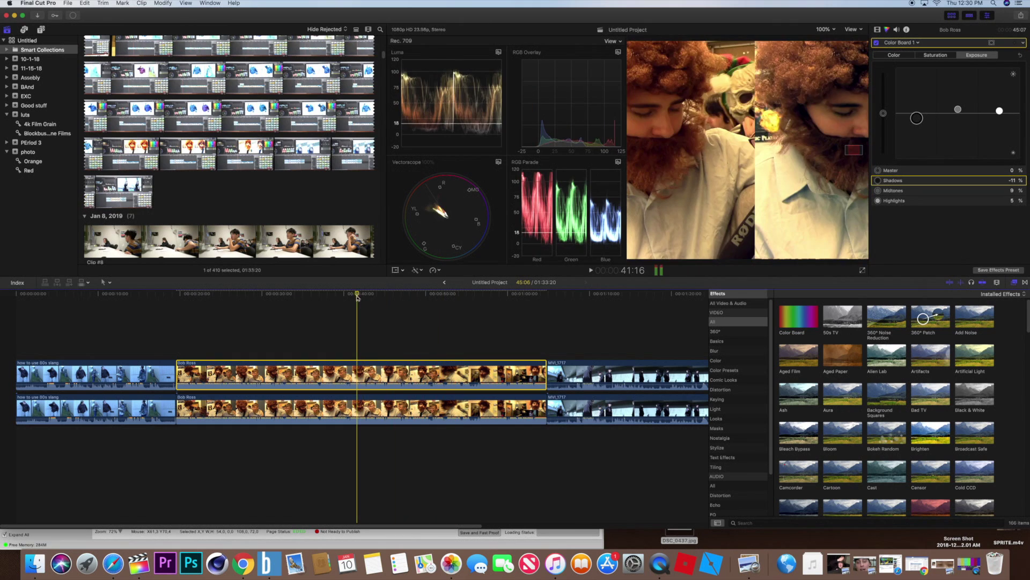
pyautogui.moveTo(358, 296); pyautogui.dragTo(616, 307)
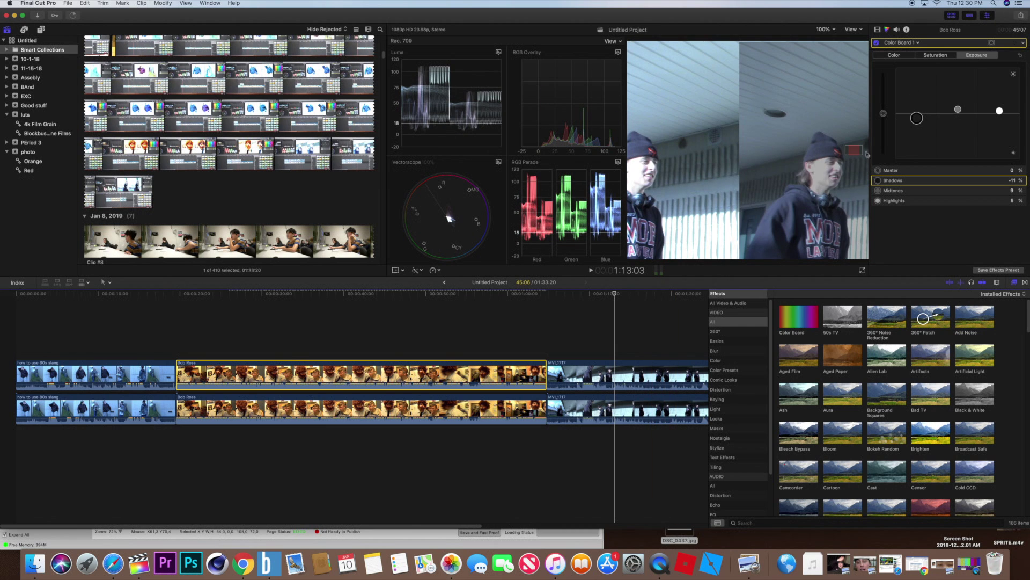
pyautogui.click(660, 376)
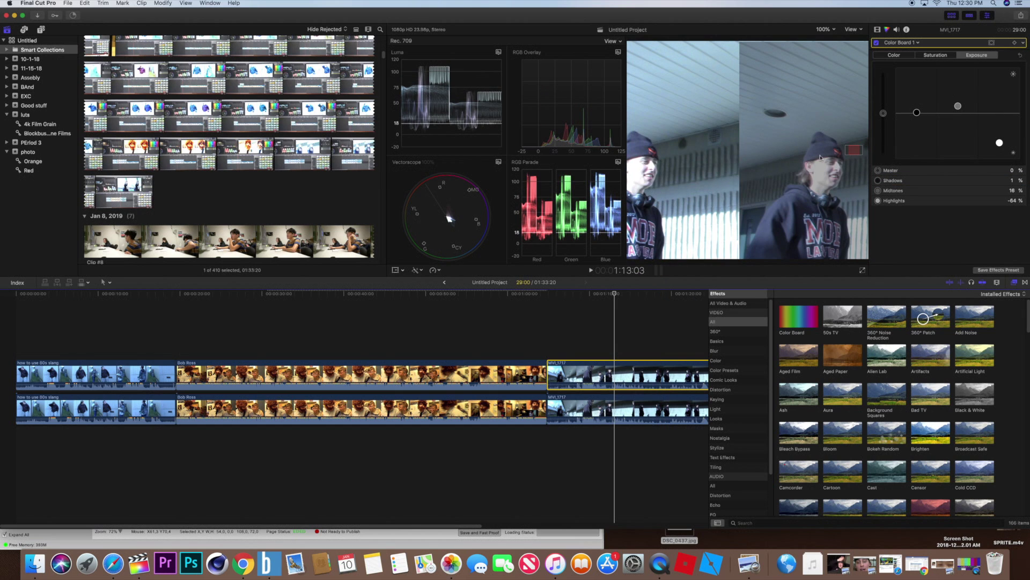